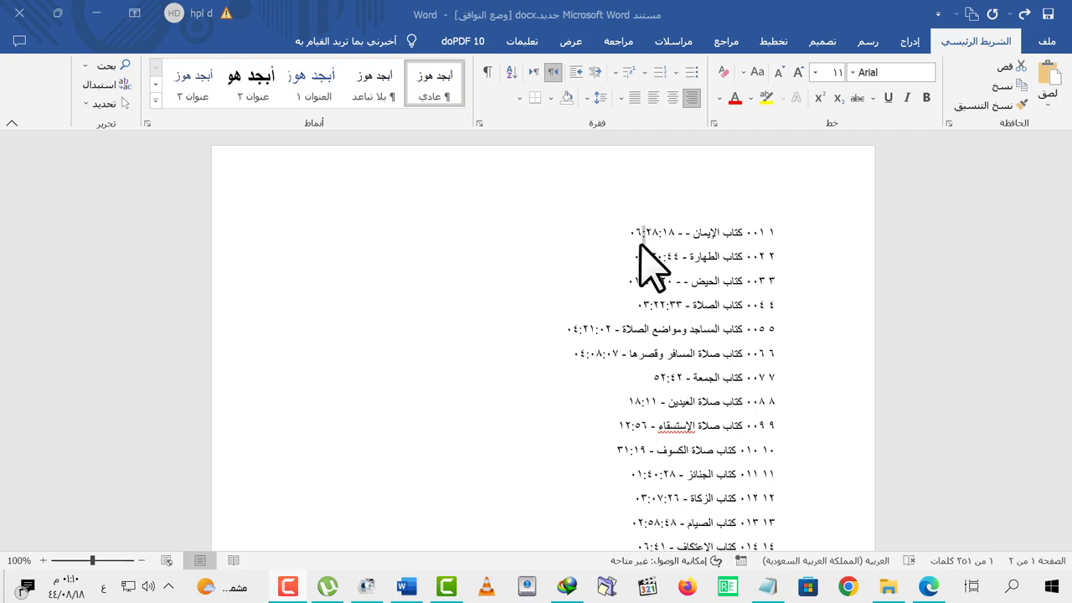
Step: Look over the numbered chapter list, leaving the caret on the first line's timestamp
click(646, 239)
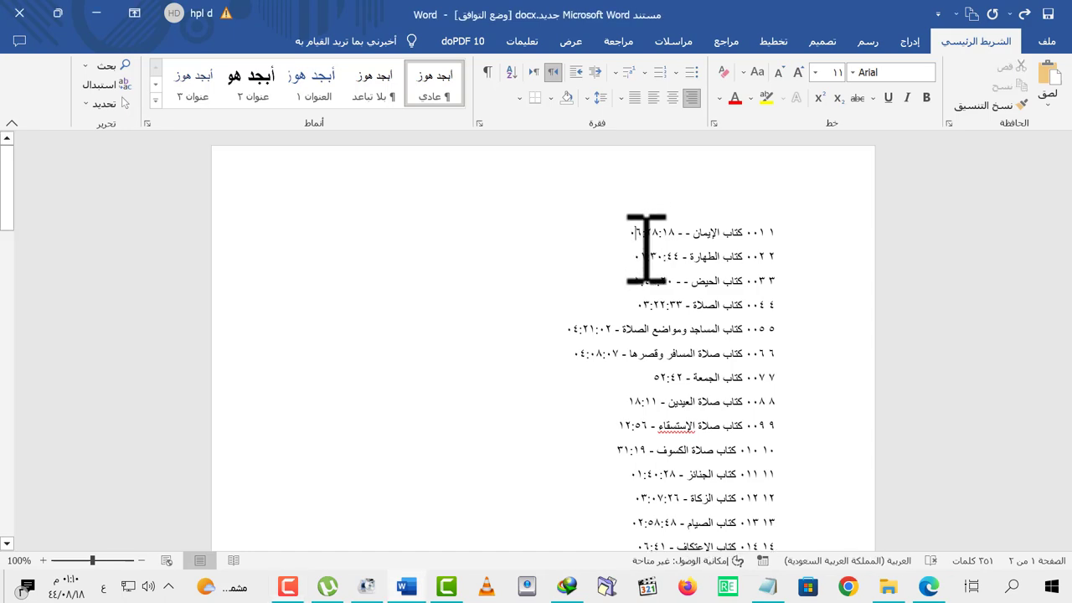
scroll(704, 385, down, 2)
scroll(704, 385, down, 7)
scroll(703, 386, down, 7)
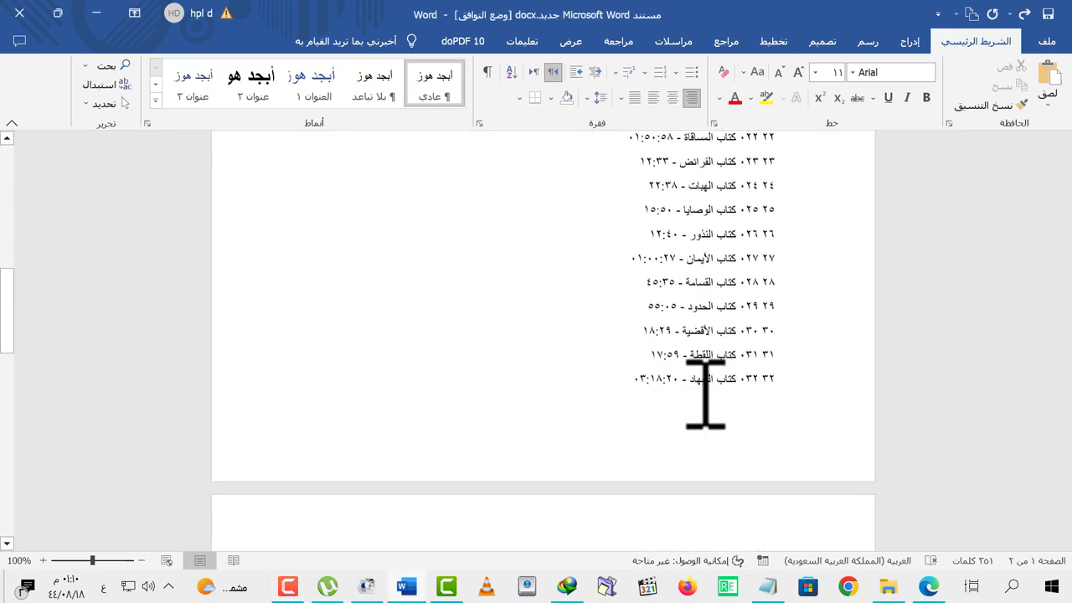
scroll(707, 390, up, 10)
scroll(702, 390, up, 2)
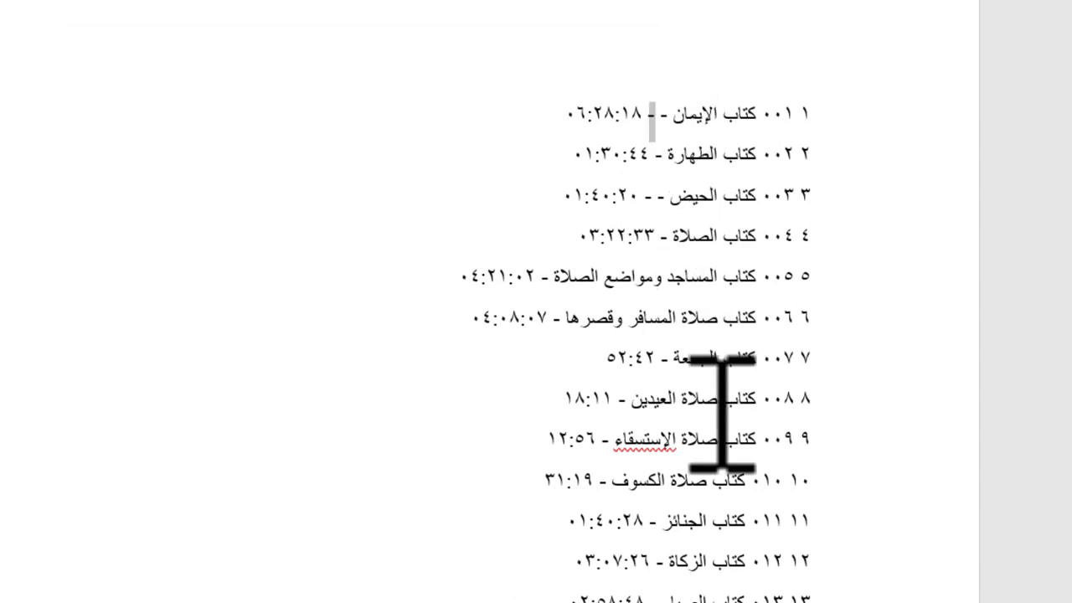
click(624, 116)
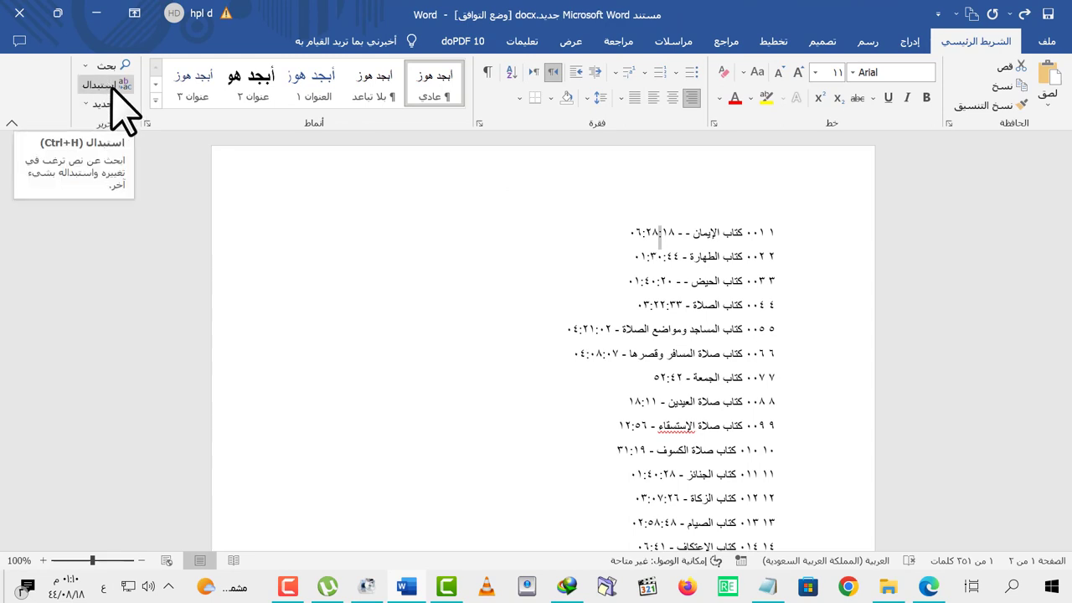
Step: Open the Find and Replace dialog, ready for replacing
click(111, 87)
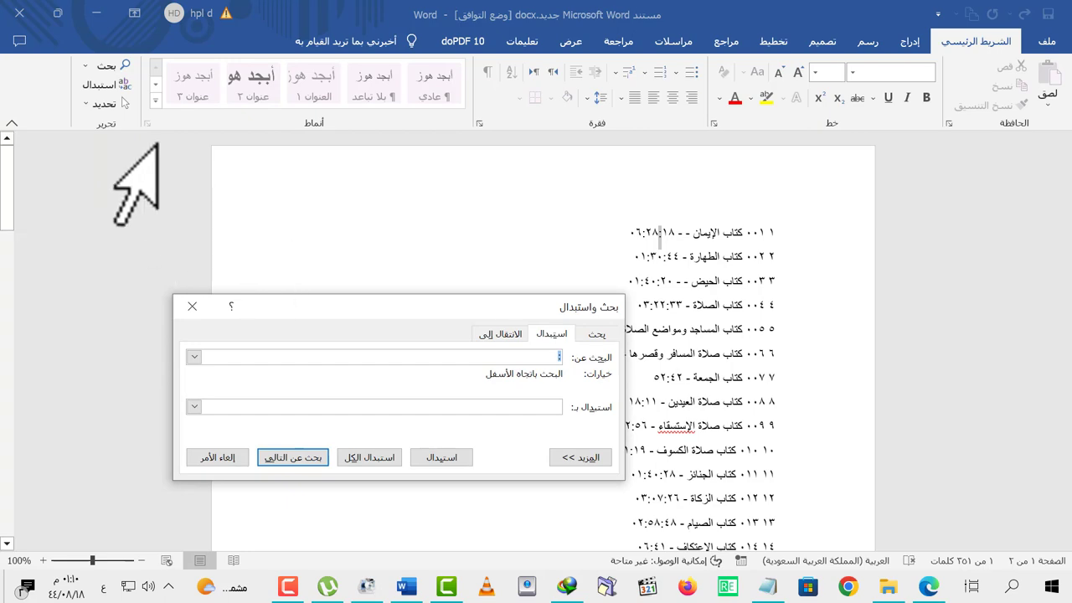
click(191, 305)
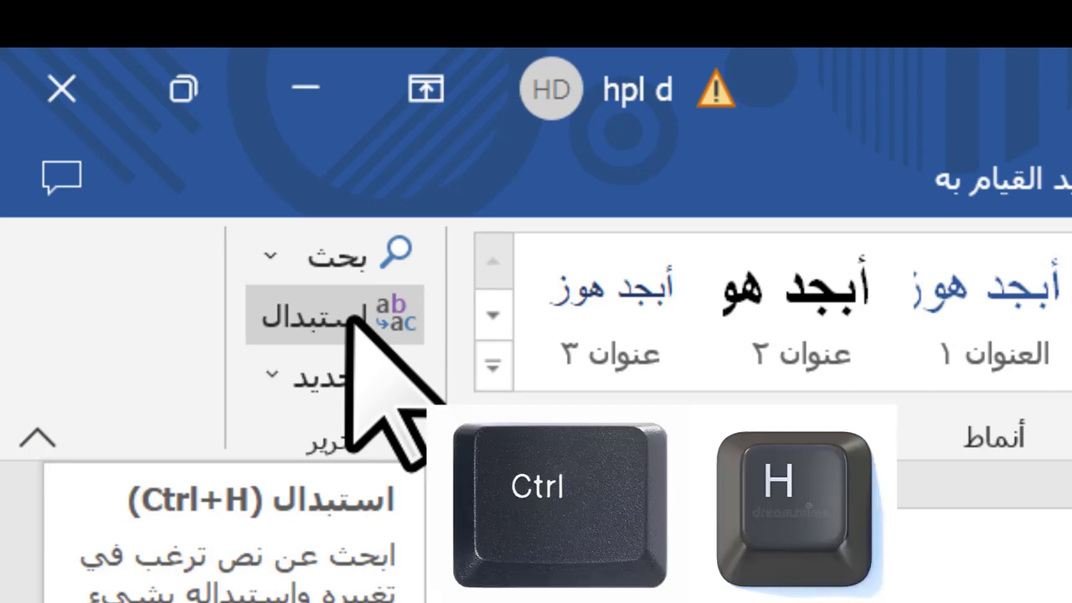
click(351, 315)
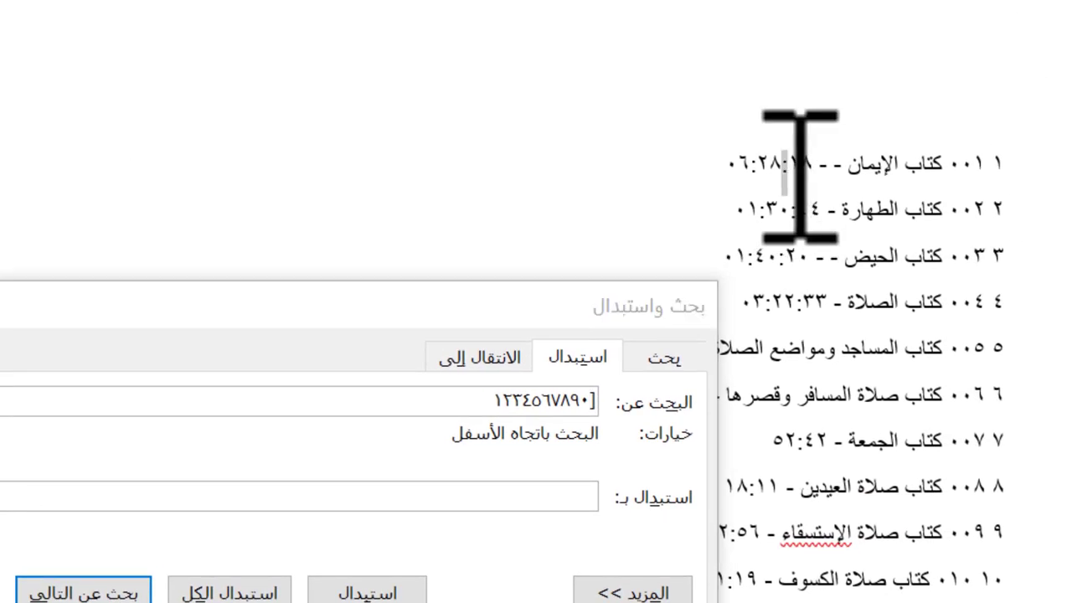
Step: Copy the colon from the first timestamp and paste it into Find what
double_click(794, 168)
right_click(784, 161)
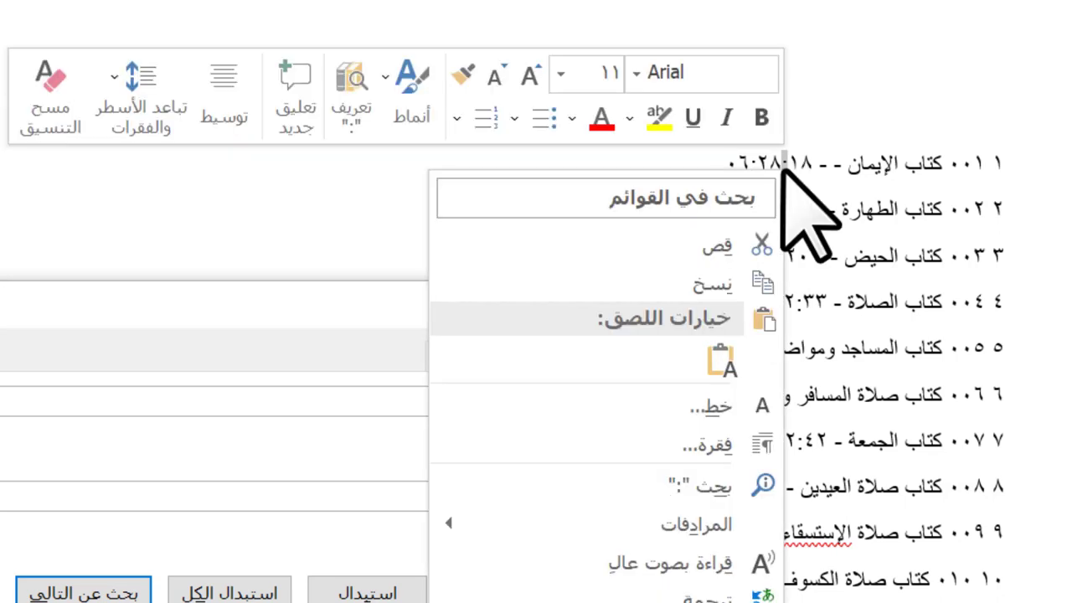
click(735, 300)
click(472, 406)
key(ctrl+v)
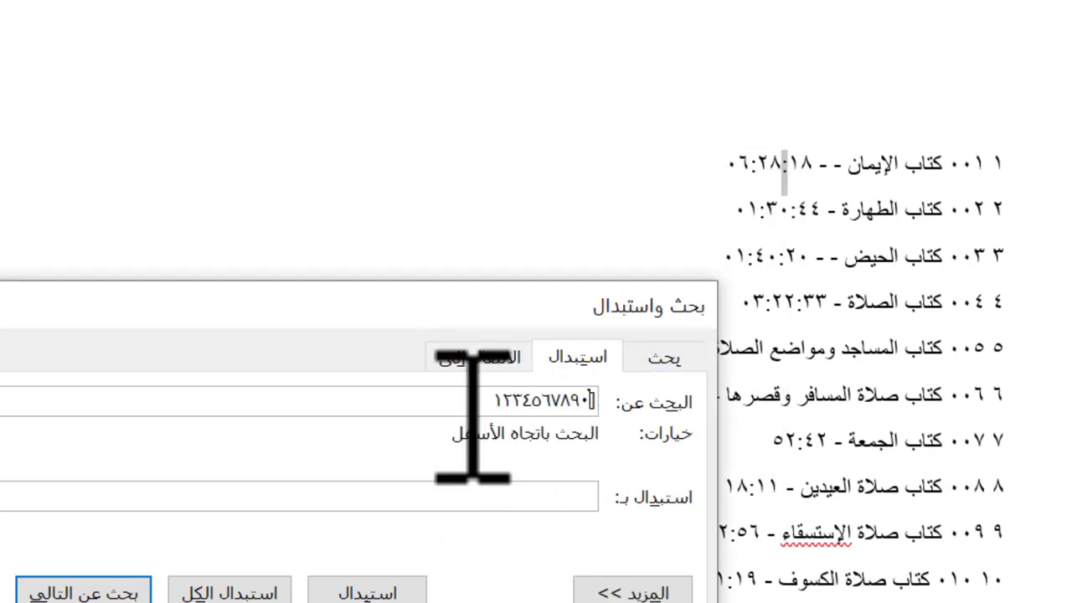
click(850, 222)
drag(851, 222, 833, 210)
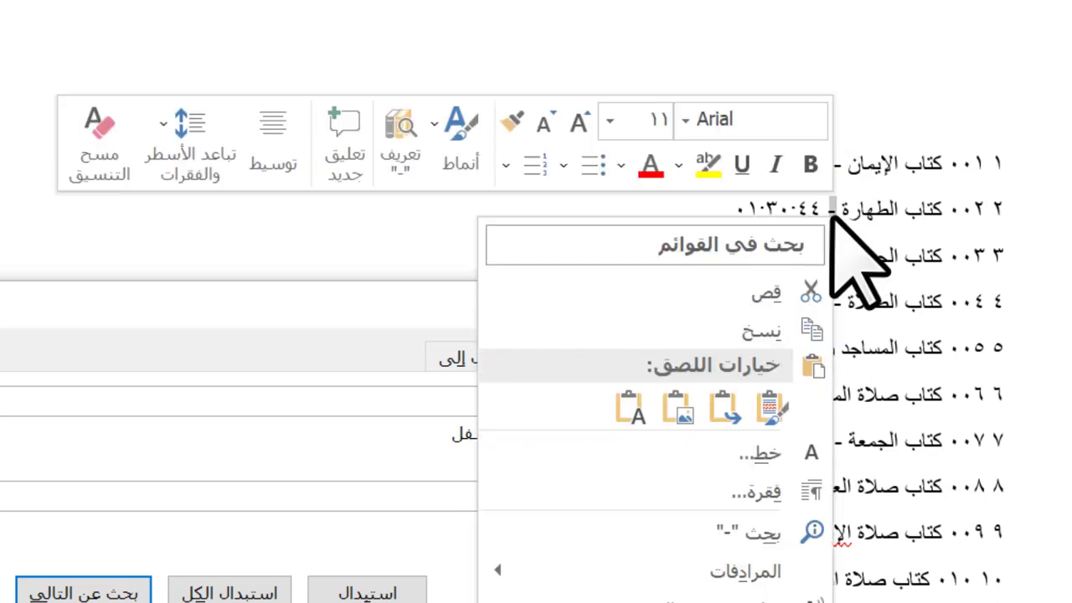
right_click(832, 219)
click(796, 329)
click(437, 402)
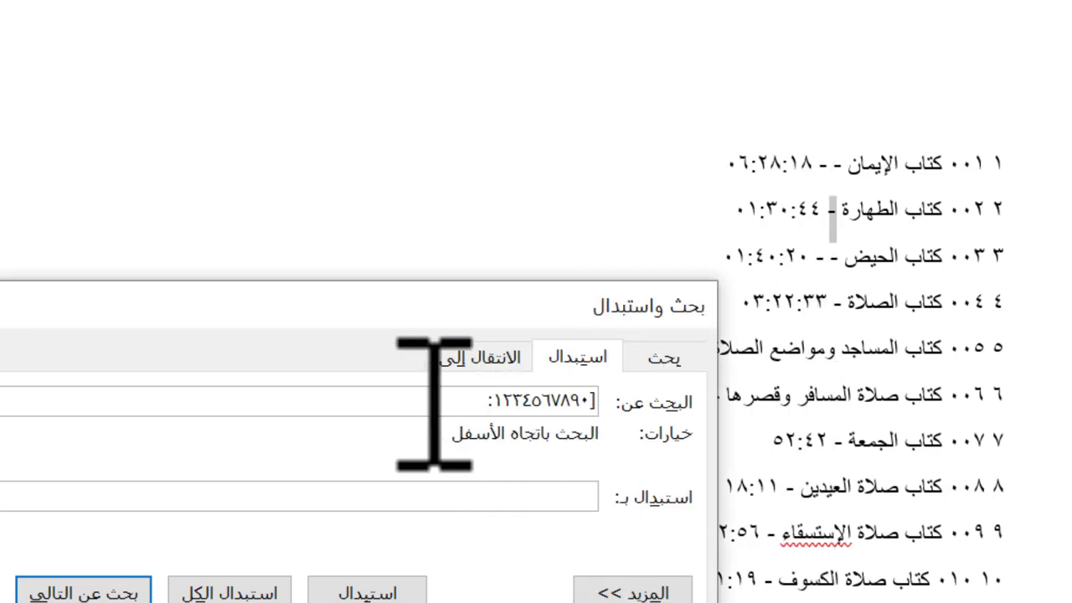
text(])
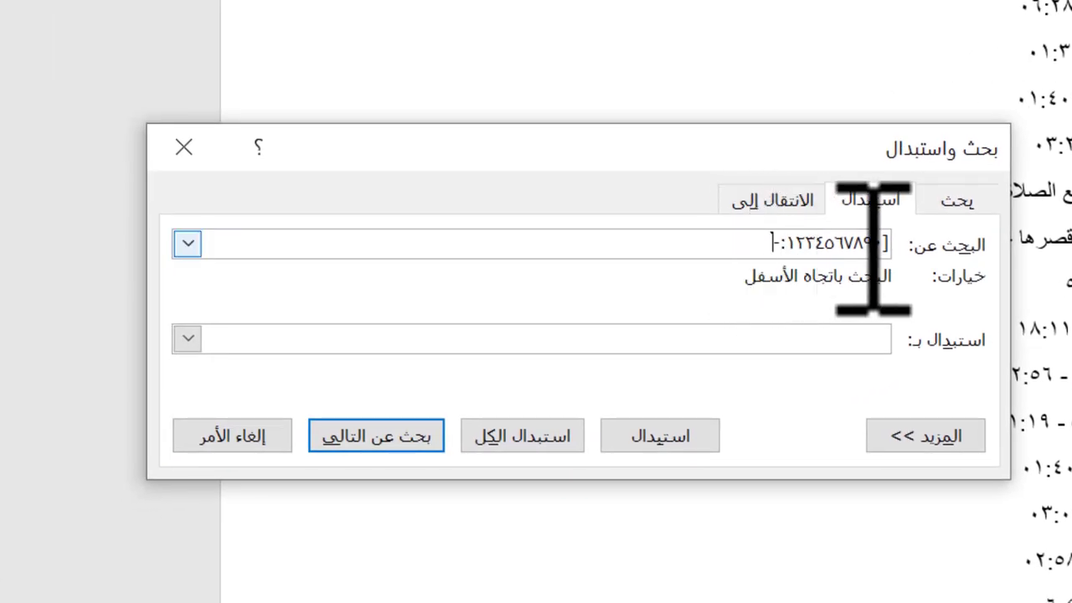
text(-)
Step: Check the Find what pattern's digits, colon and closing bracket, leaving Replace with empty
click(883, 344)
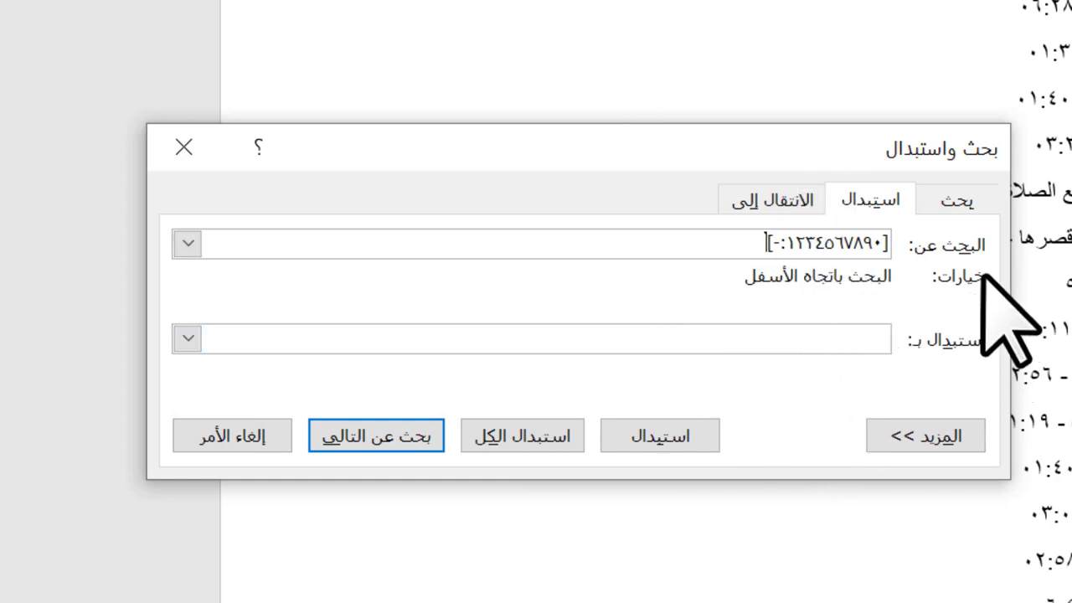
double_click(904, 245)
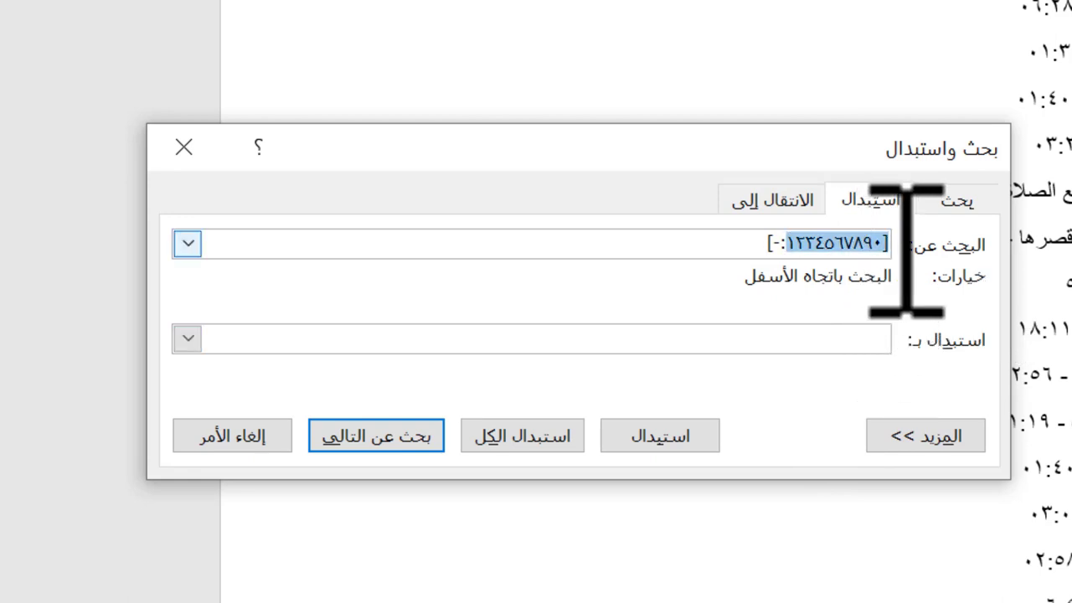
click(898, 250)
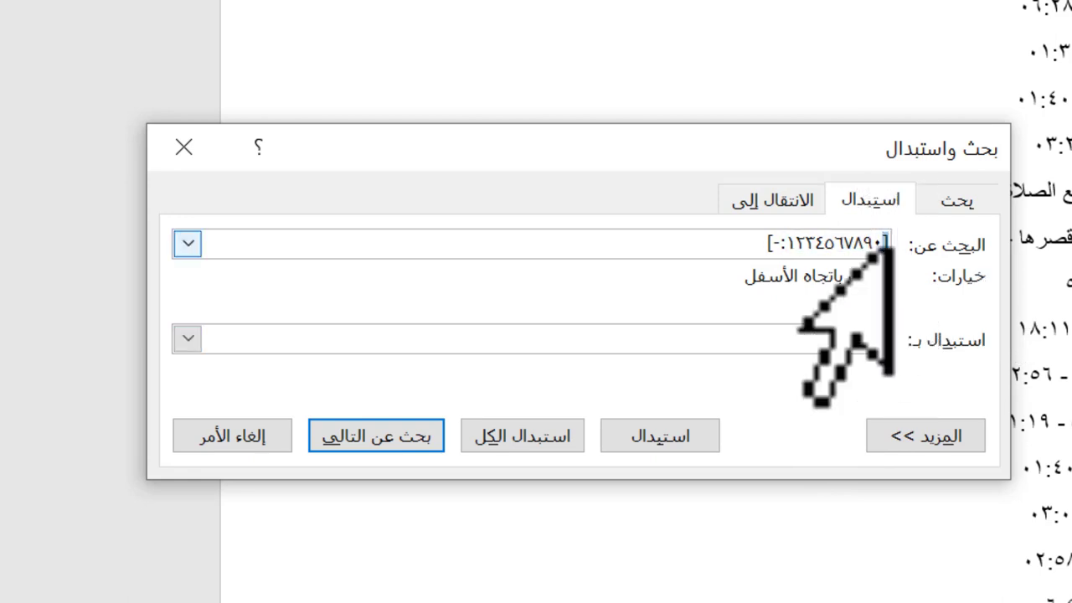
click(787, 245)
drag(788, 245, 779, 244)
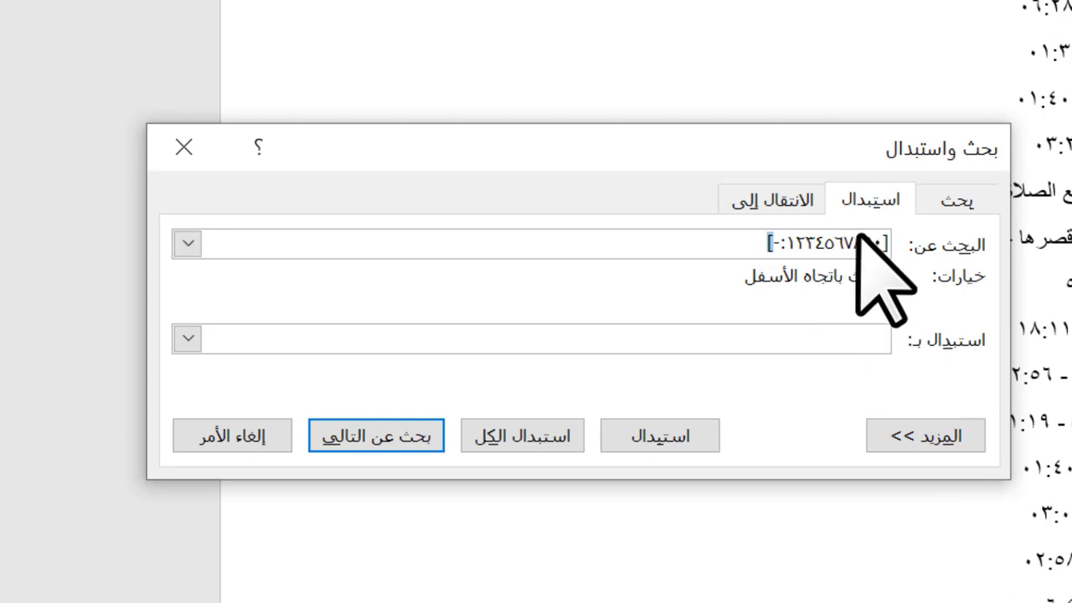
click(953, 117)
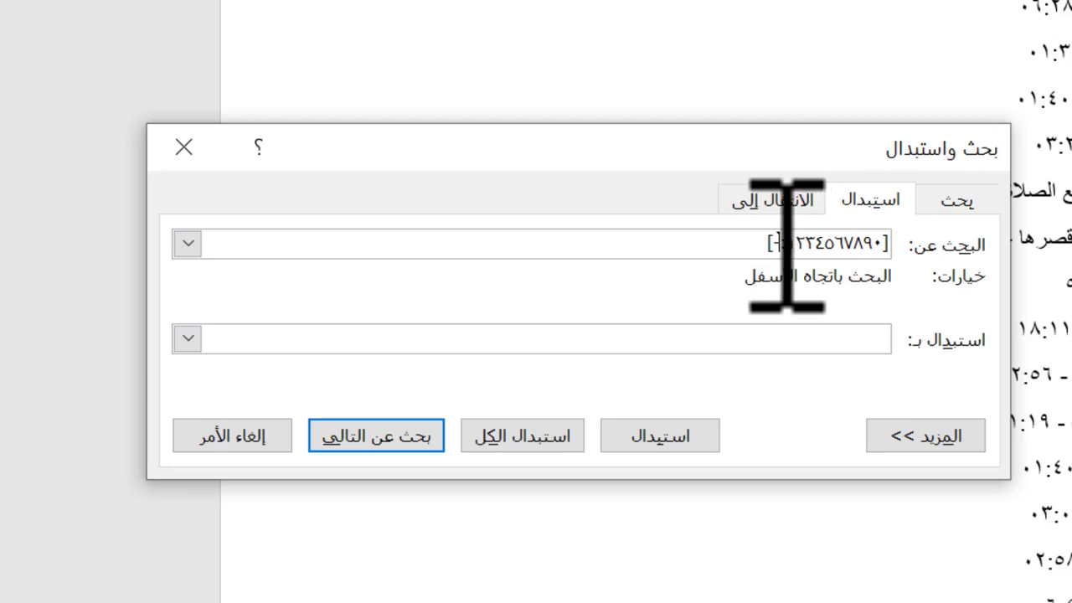
drag(785, 243, 898, 246)
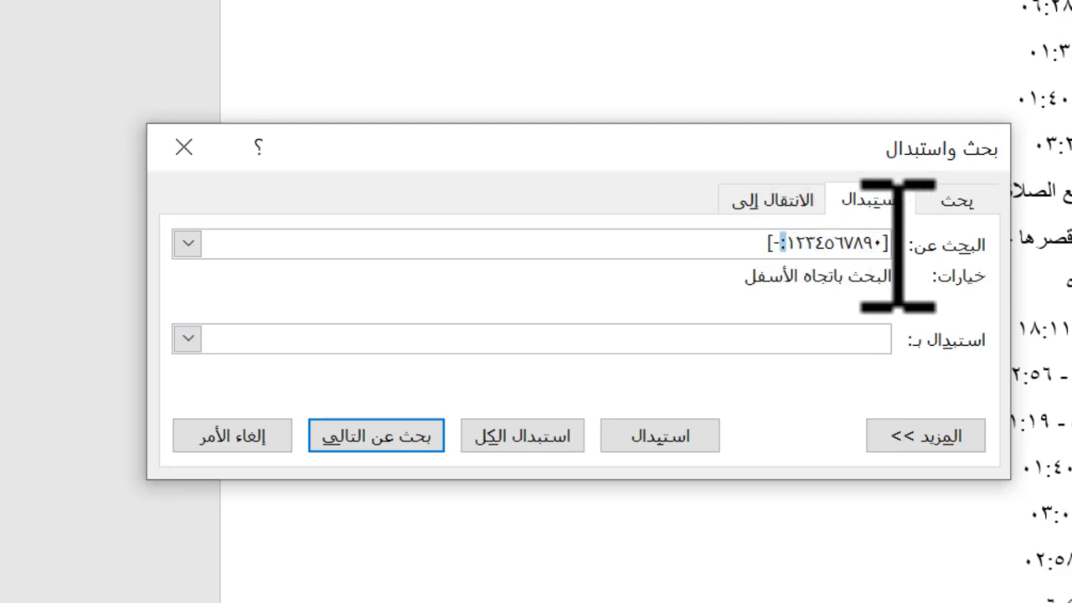
click(825, 243)
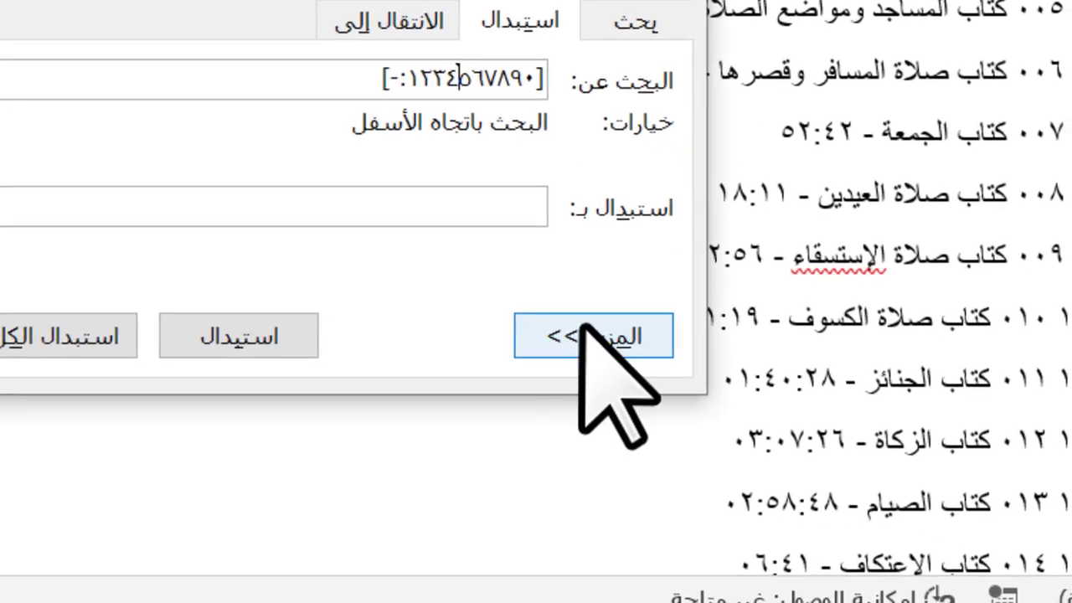
Step: Expand the extra options and turn on Use wildcards, keeping Replace with empty
click(584, 330)
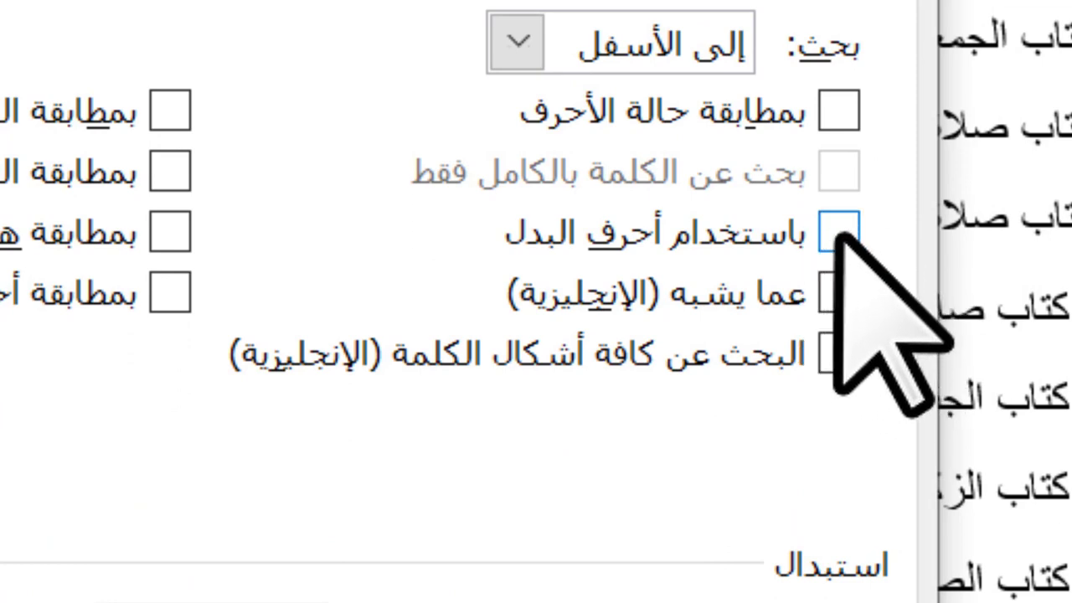
click(840, 234)
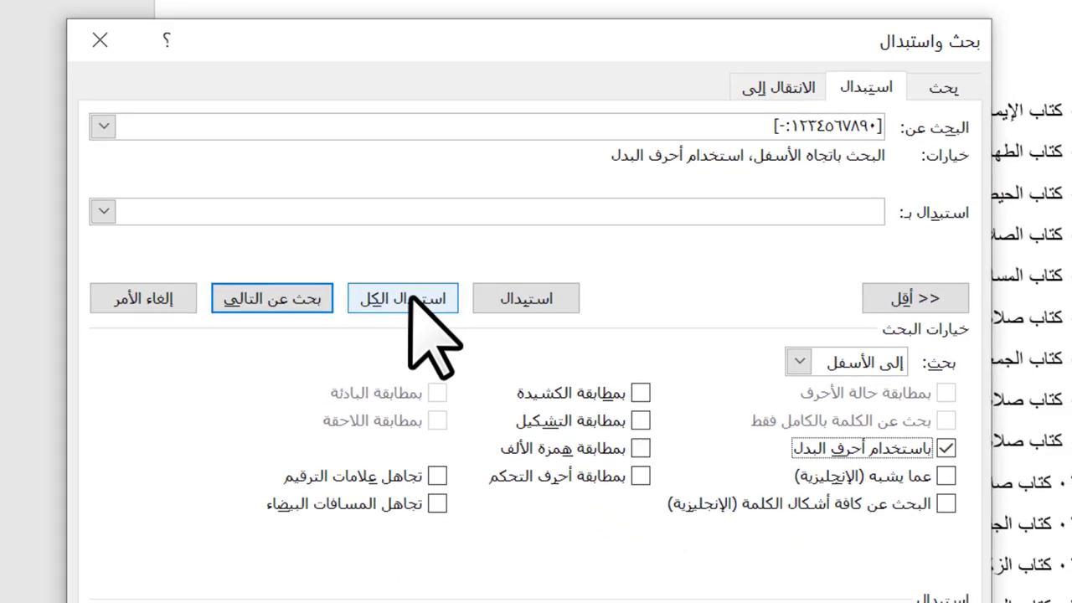
click(882, 213)
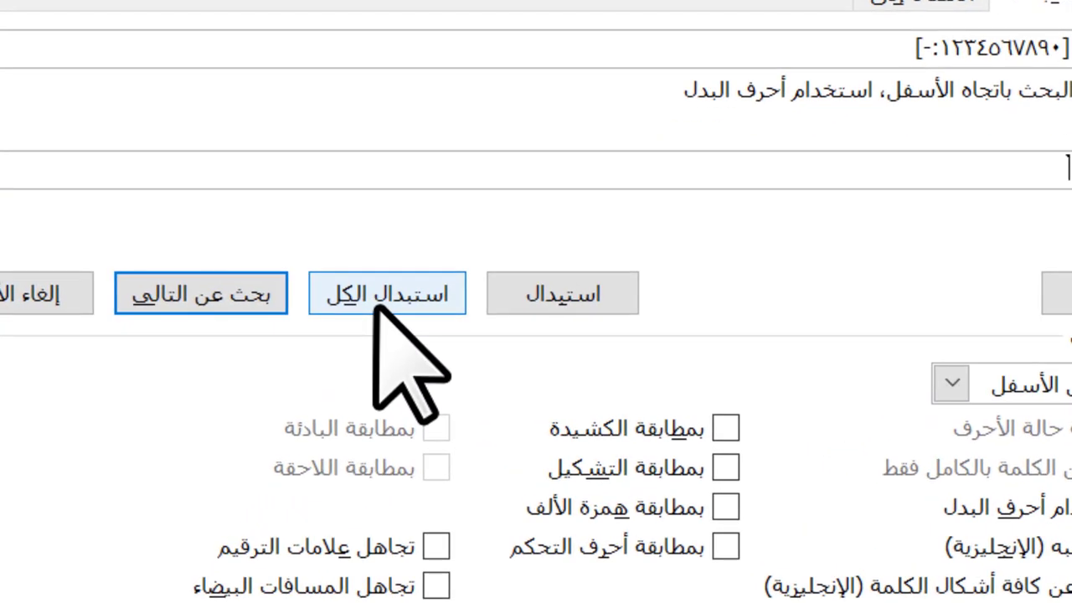
Step: Replace all matches with nothing, continuing from the document start
click(382, 295)
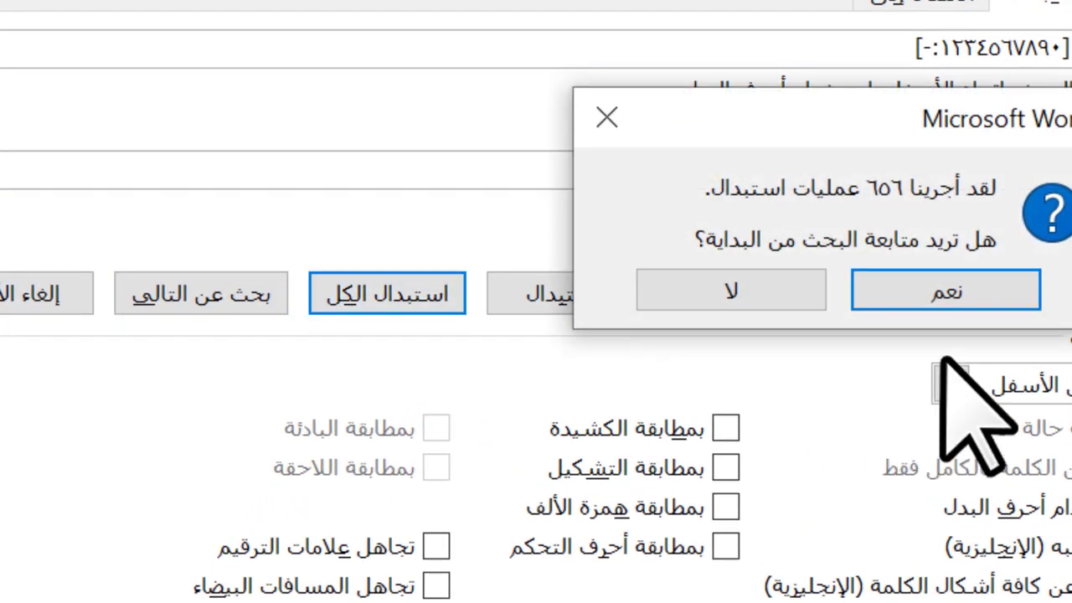
click(888, 232)
click(838, 289)
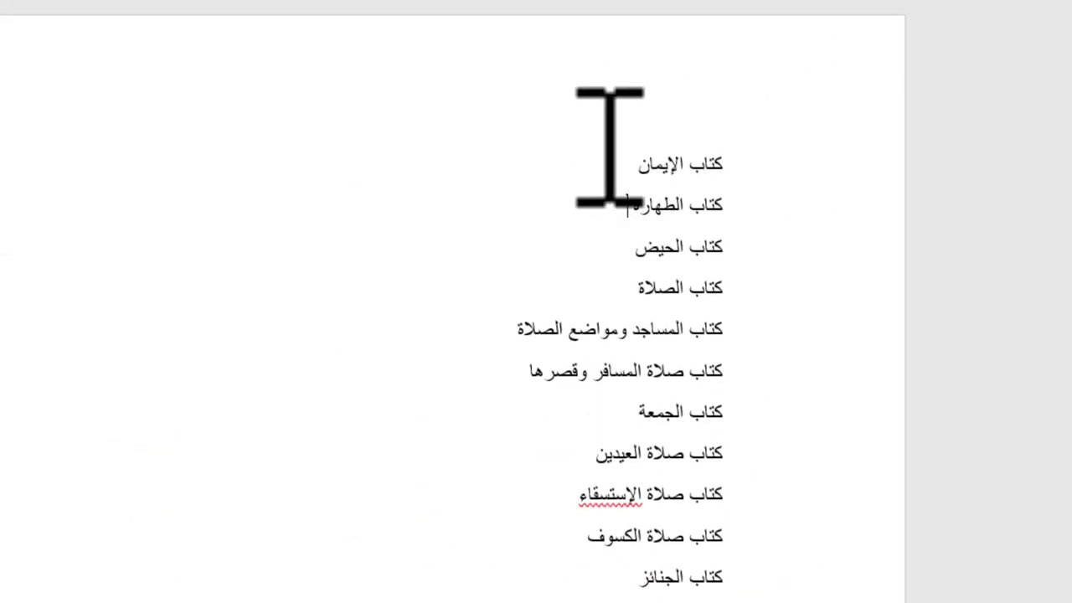
Step: Scroll through the list to confirm only bare chapter titles remain
scroll(521, 416, down, 5)
scroll(520, 417, down, 5)
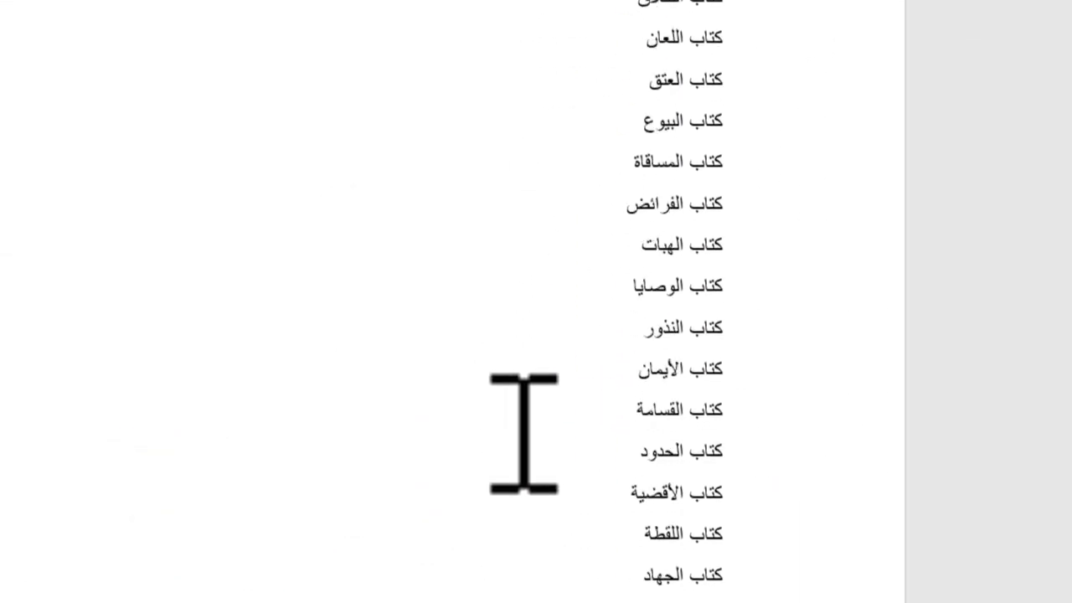
scroll(521, 419, down, 5)
scroll(523, 427, down, 3)
scroll(523, 431, down, 5)
scroll(524, 431, down, 2)
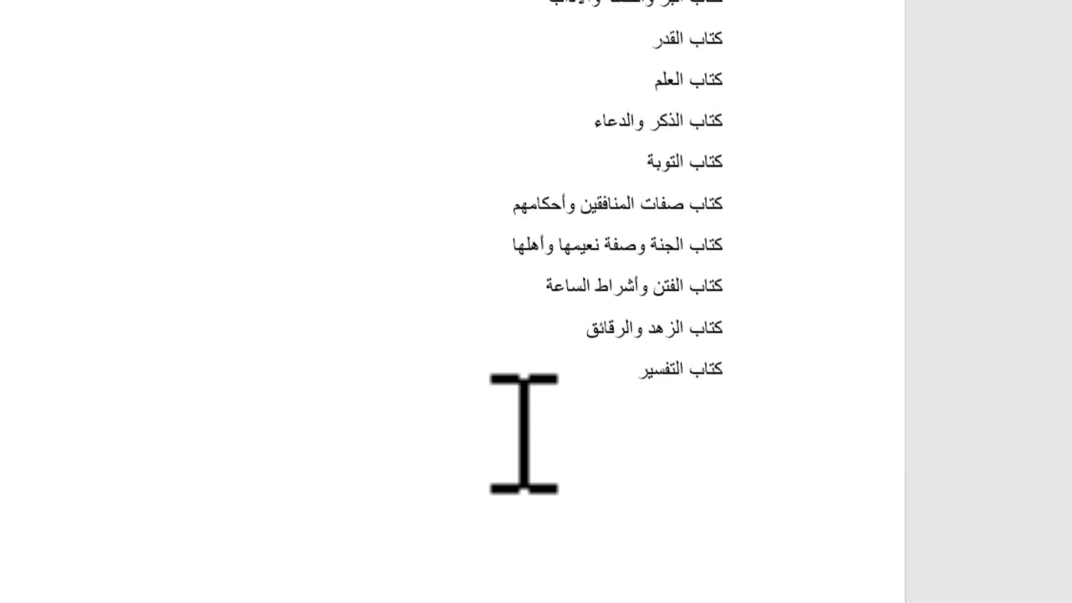
scroll(523, 432, down, 3)
scroll(523, 431, up, 4)
scroll(523, 431, up, 5)
scroll(524, 431, up, 5)
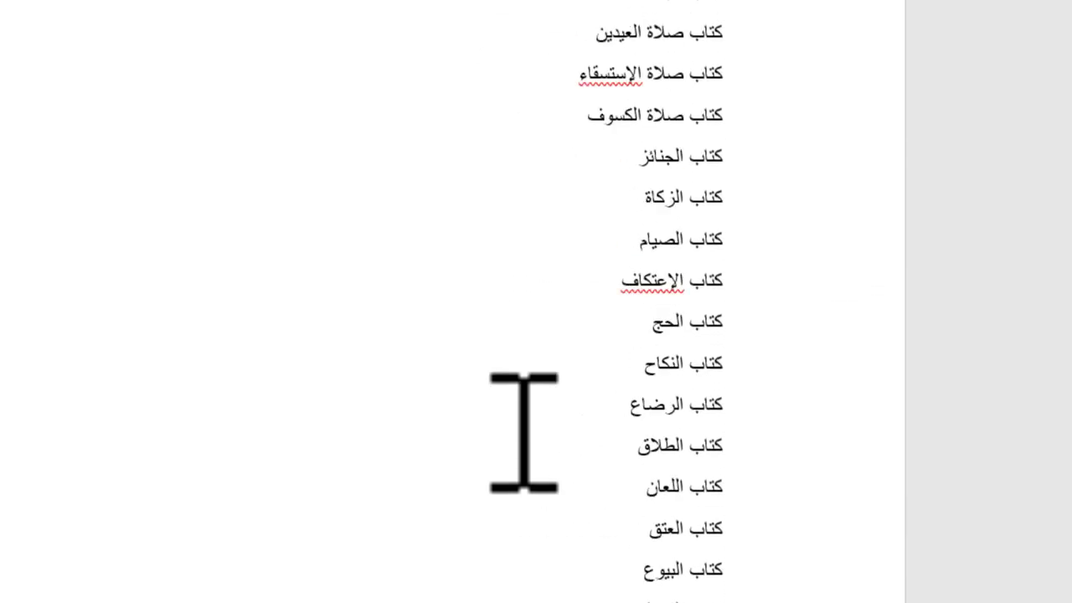
scroll(524, 431, up, 3)
scroll(536, 352, up, 1)
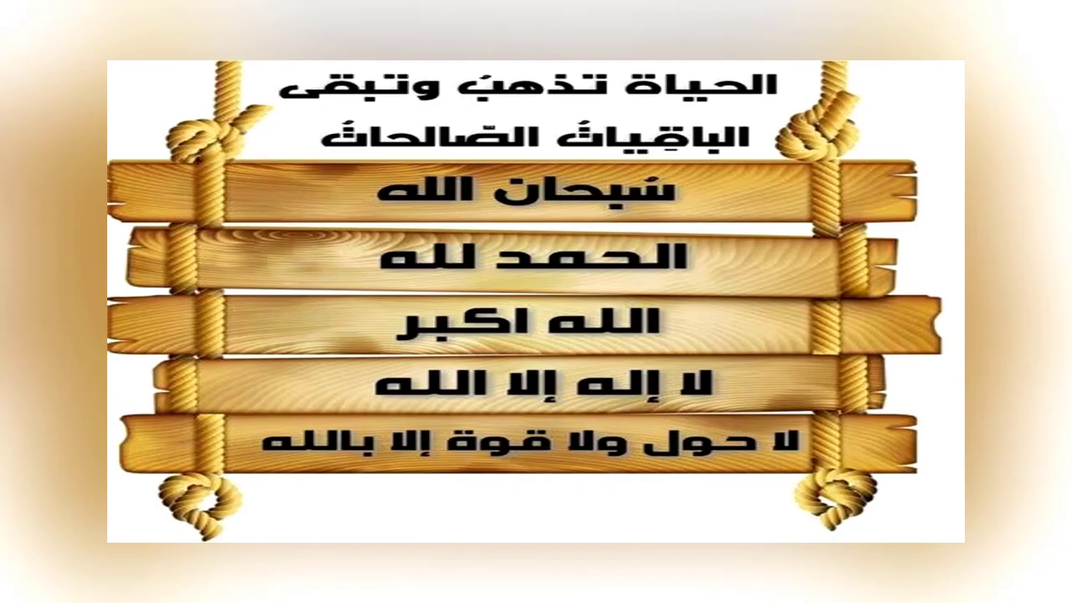